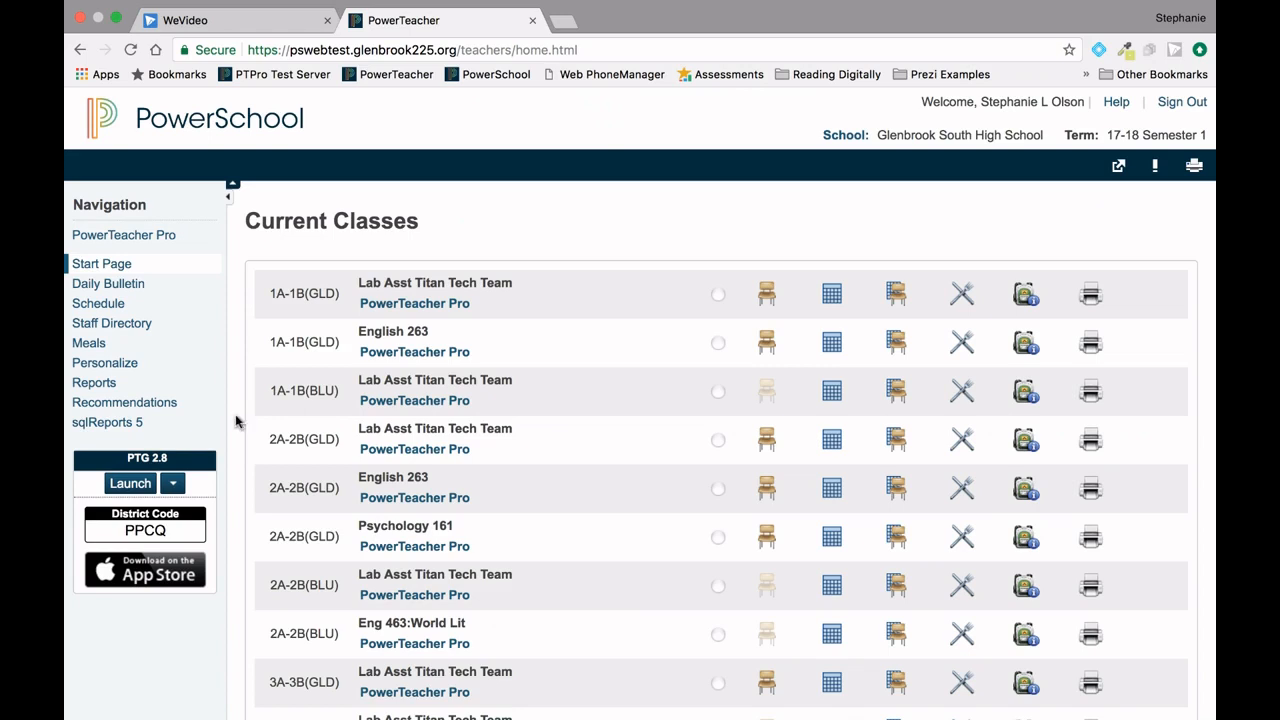
Show the Recommendations list of 76 student course recommendations from the navigation panel.
click(165, 406)
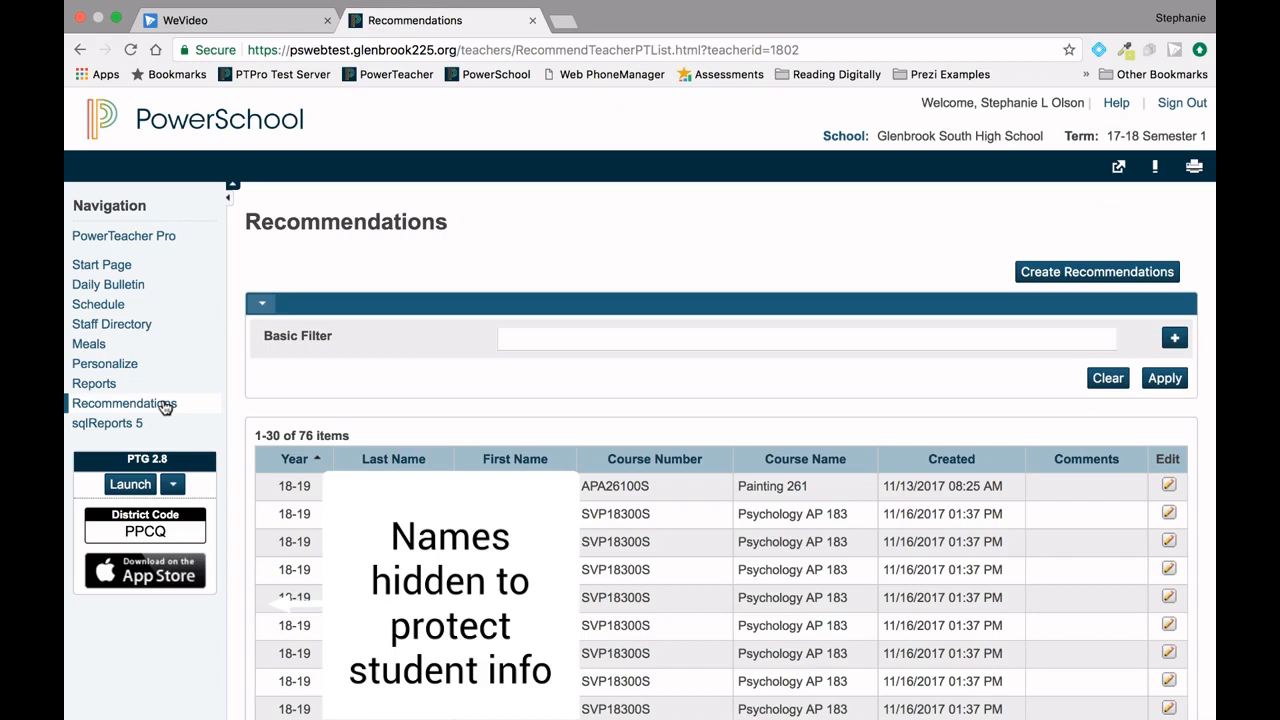
Edit the first student's recommendation, filter courses by 'drawing', and choose Drawing 261 (ADR26100S).
click(1169, 486)
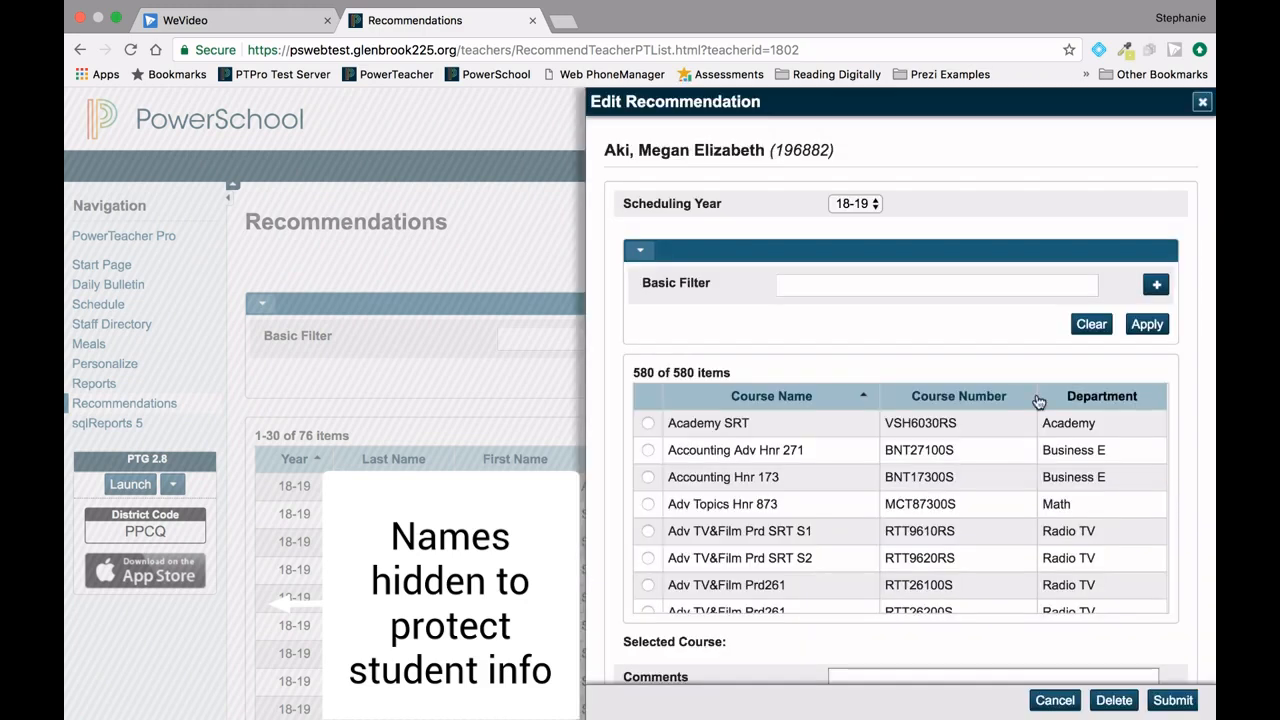
click(897, 283)
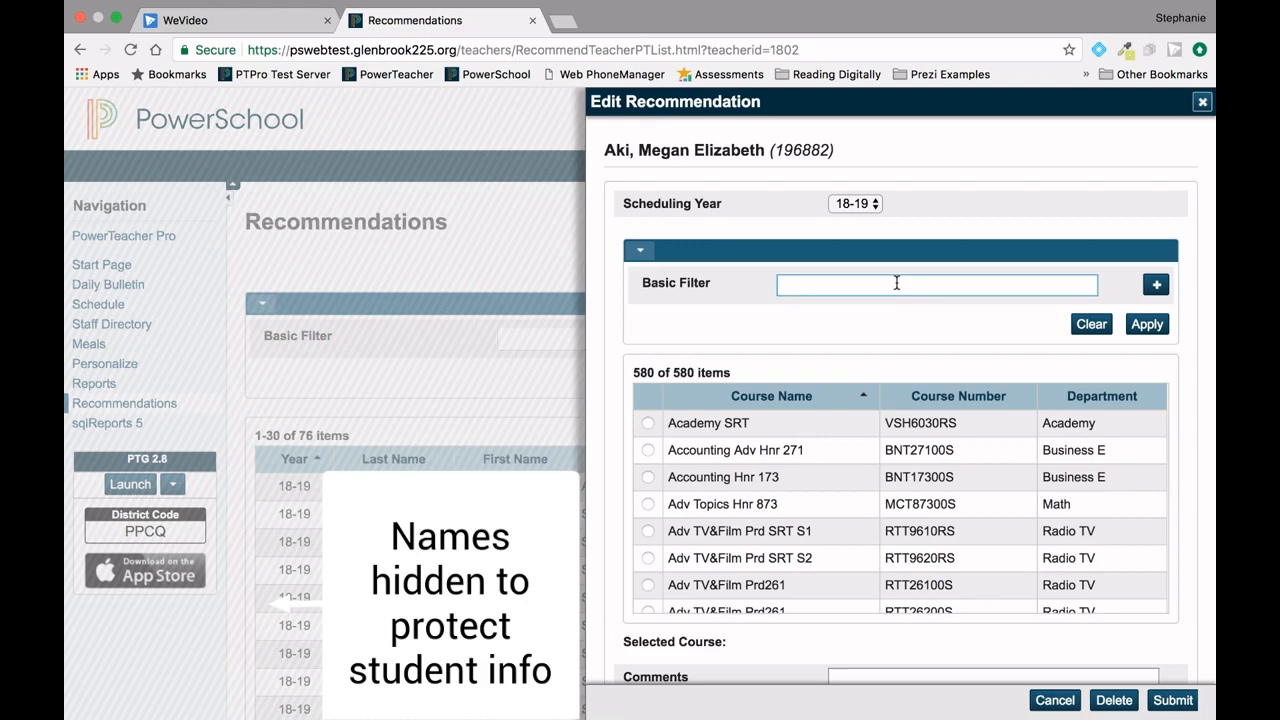
text(drawing)
click(1147, 324)
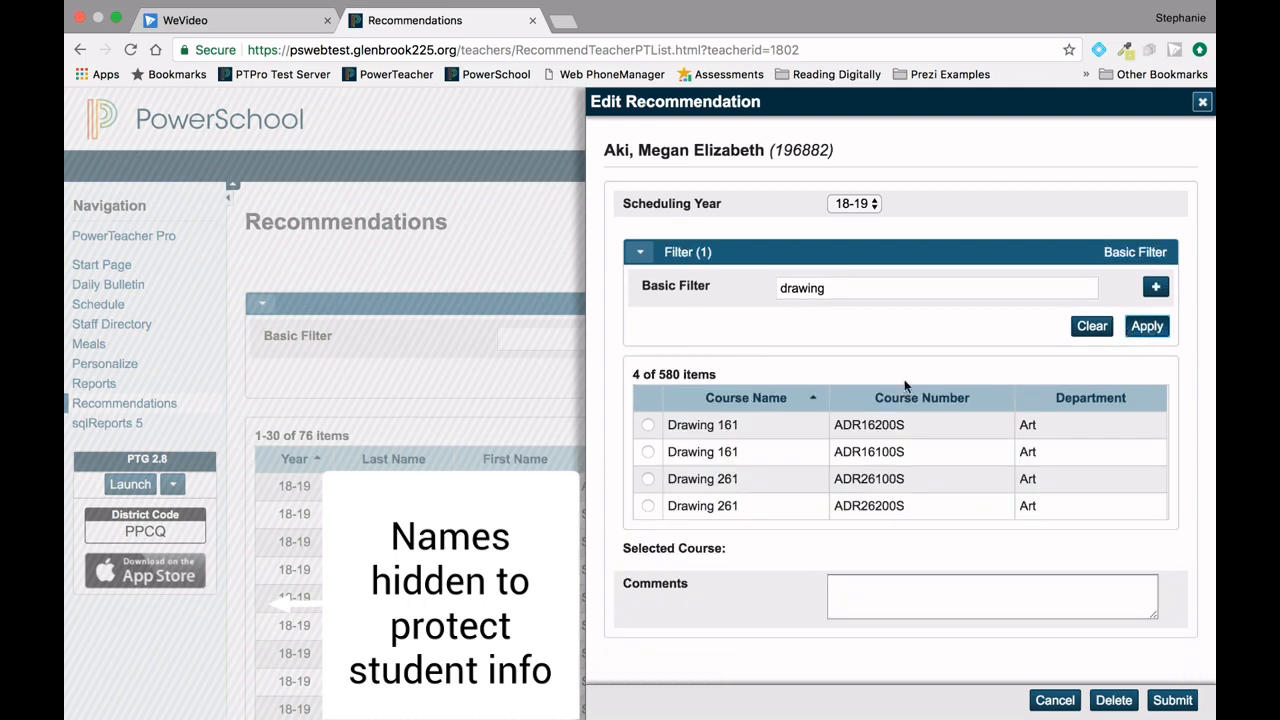
click(648, 481)
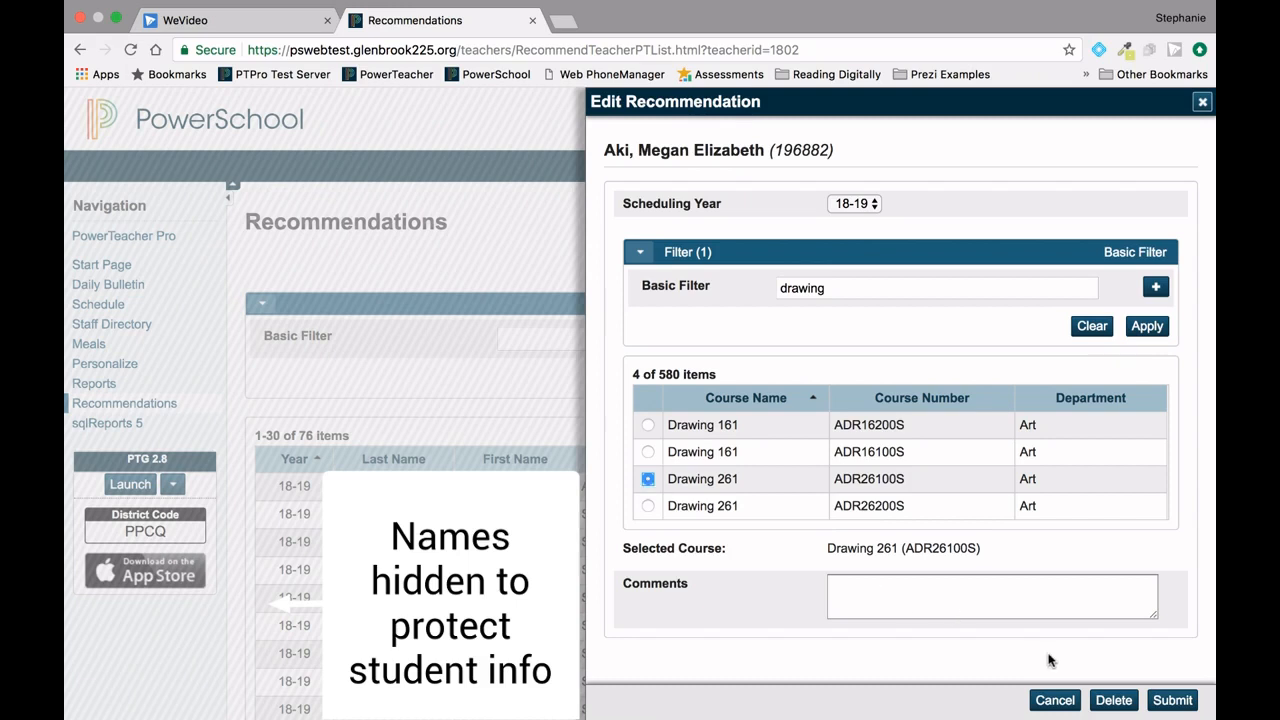
Submit so the first recommendation reads Drawing 261 instead of Painting 261.
click(1172, 700)
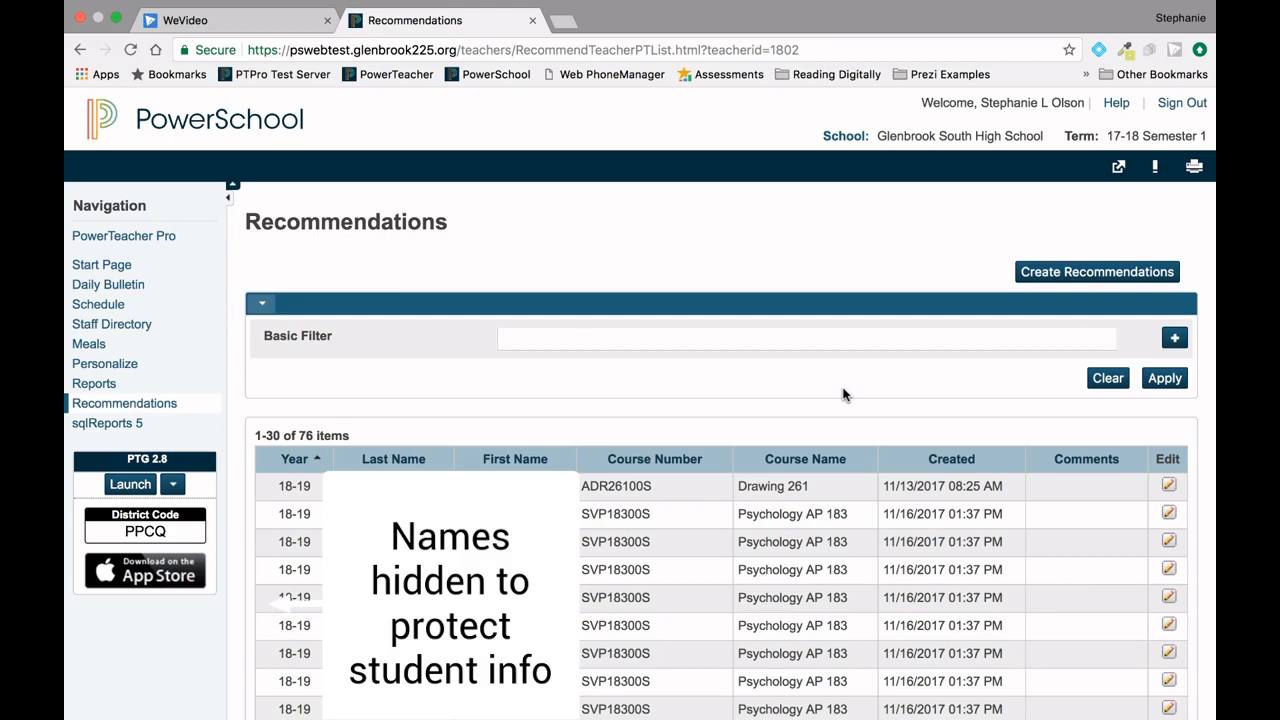
Delete the first student's Drawing 261 recommendation, leaving 75 items in the list.
click(1169, 487)
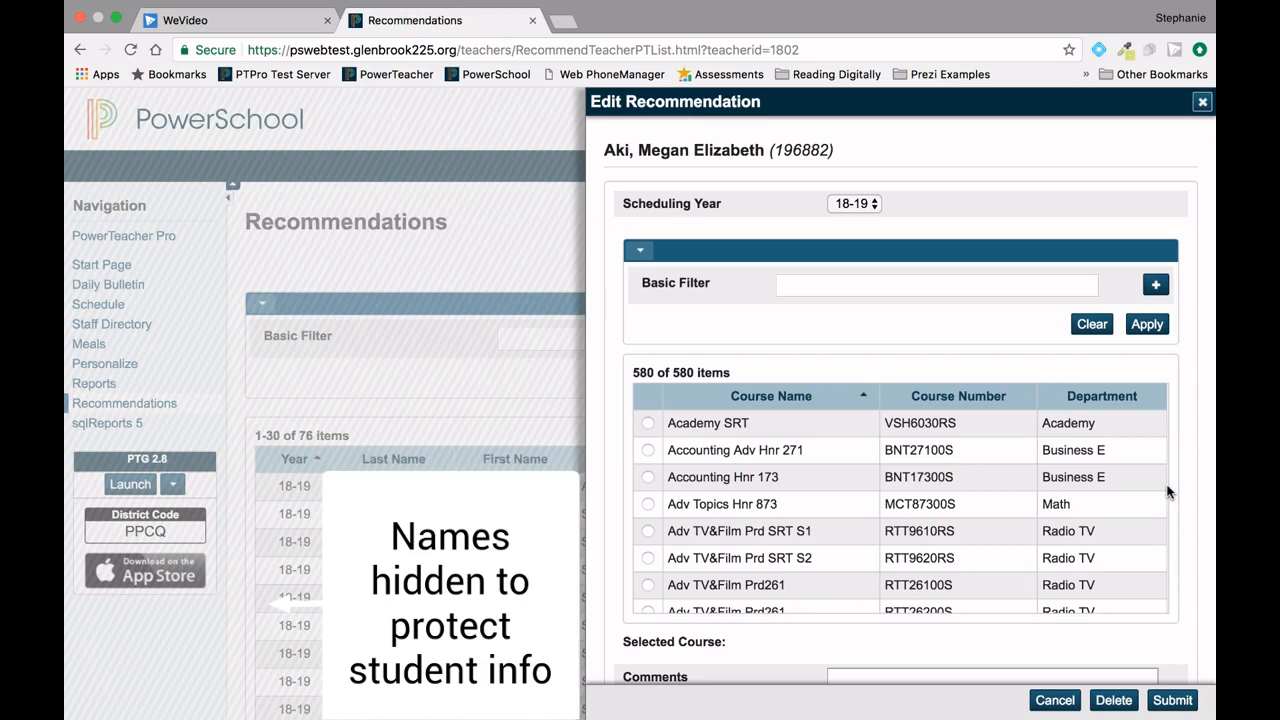
click(1114, 700)
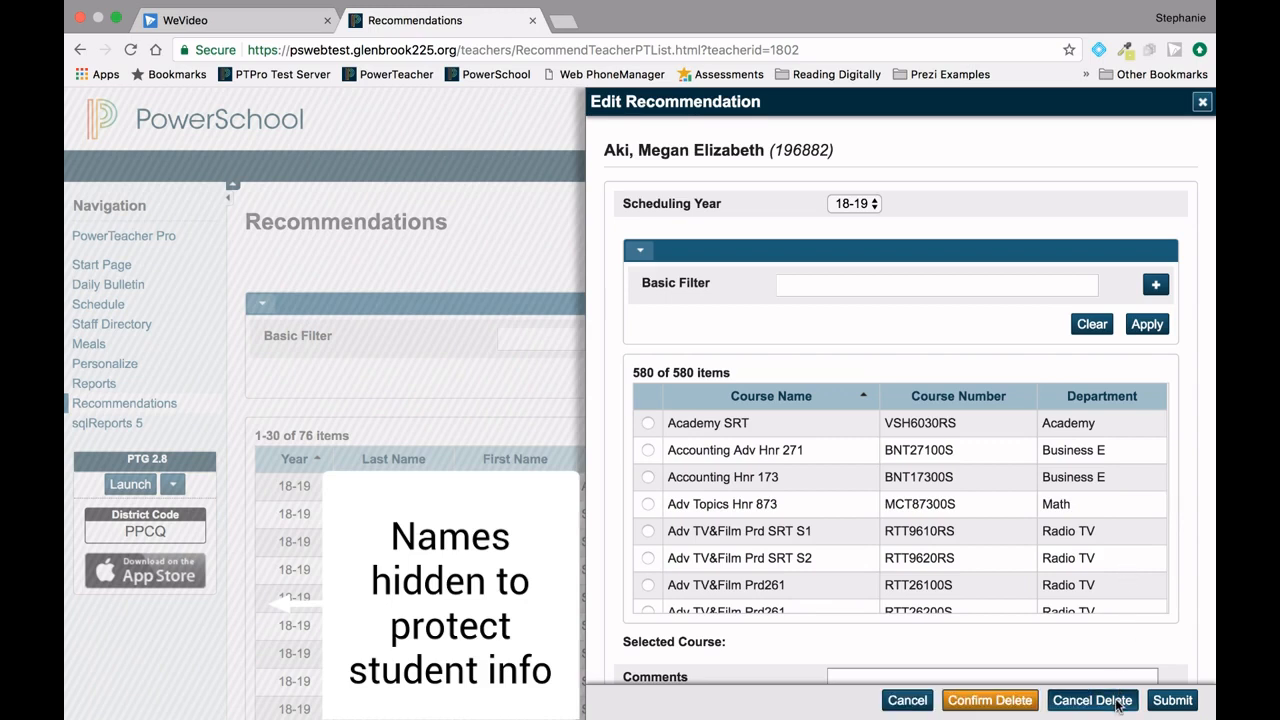
click(988, 700)
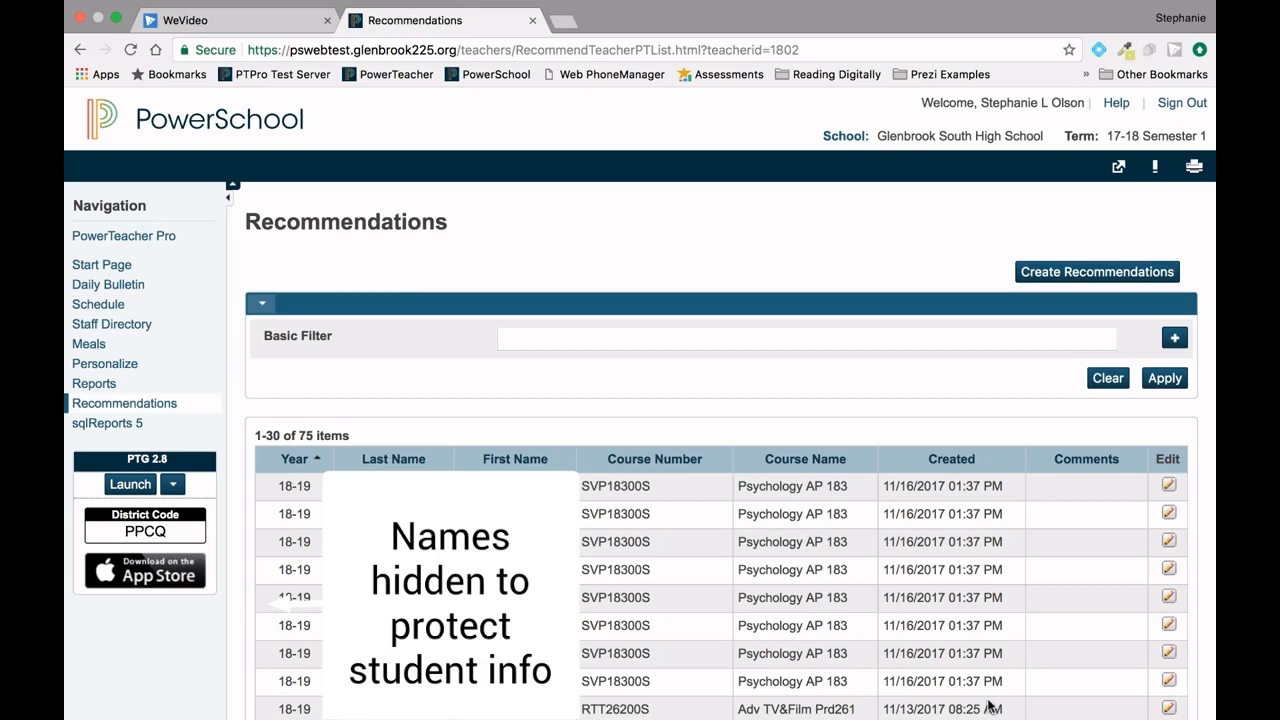
click(133, 50)
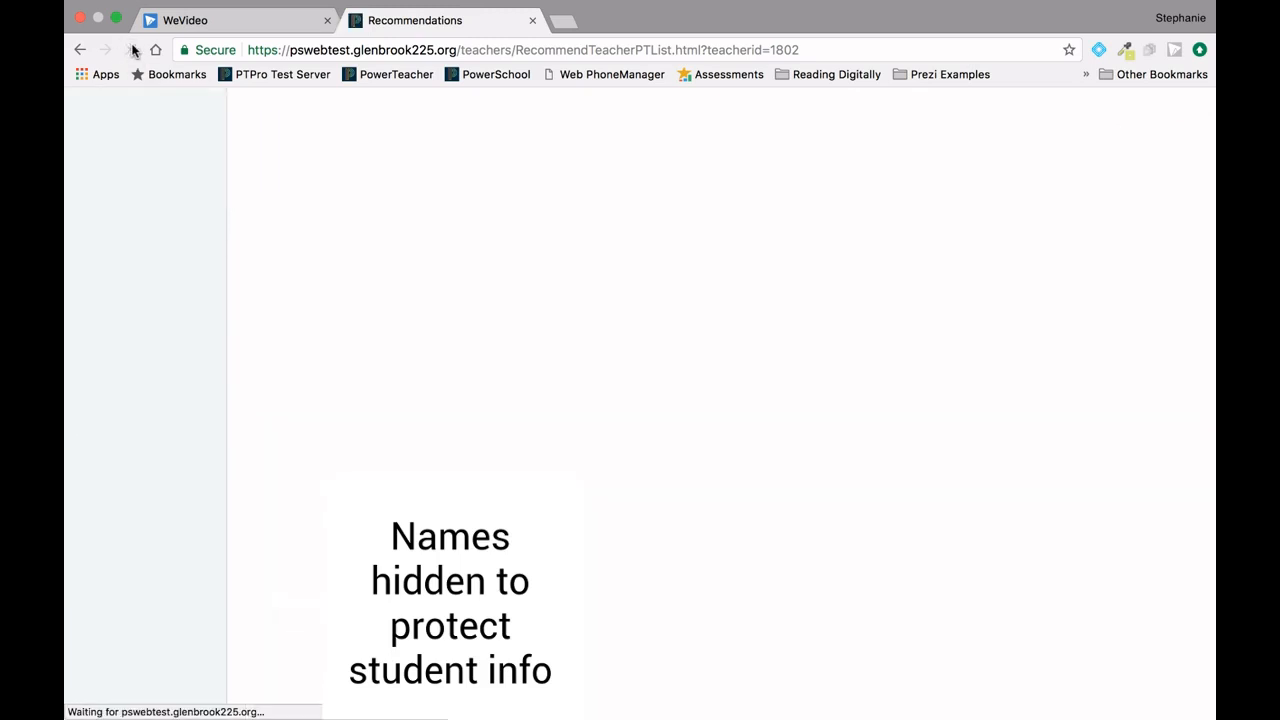